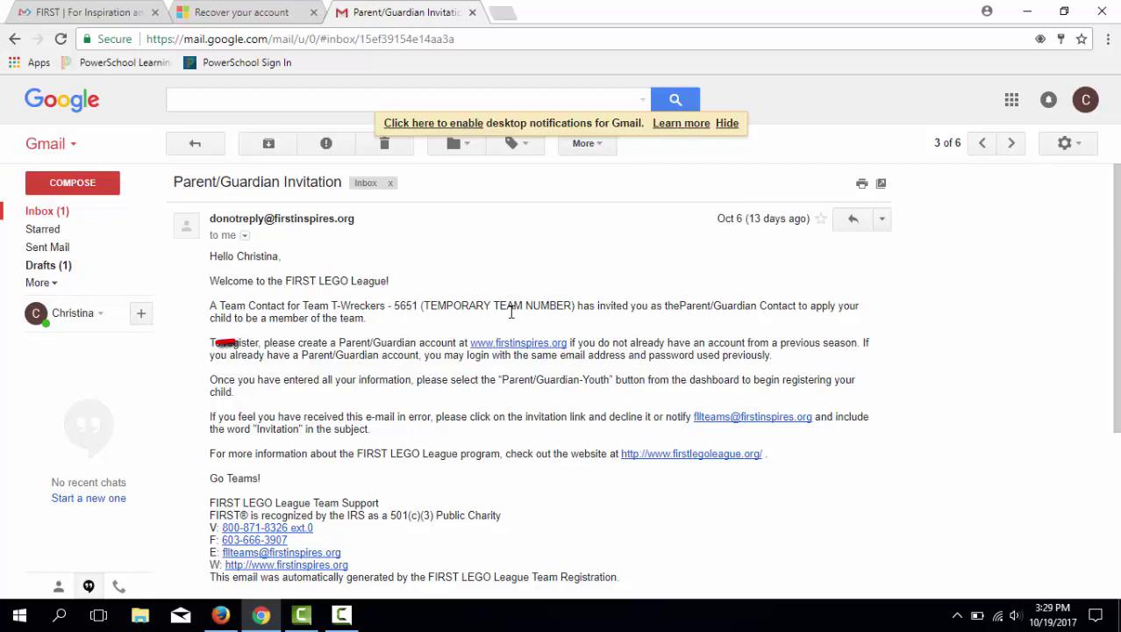
Open the FIRST website linked in the Parent/Guardian Invitation email and start registering a new account.
click(511, 344)
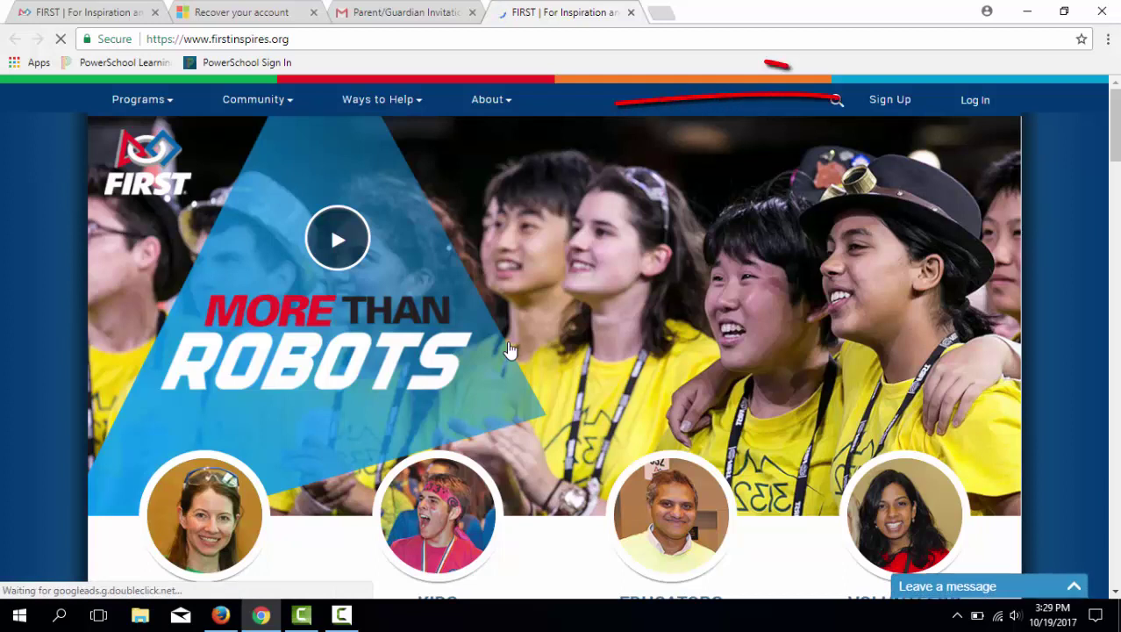
click(890, 100)
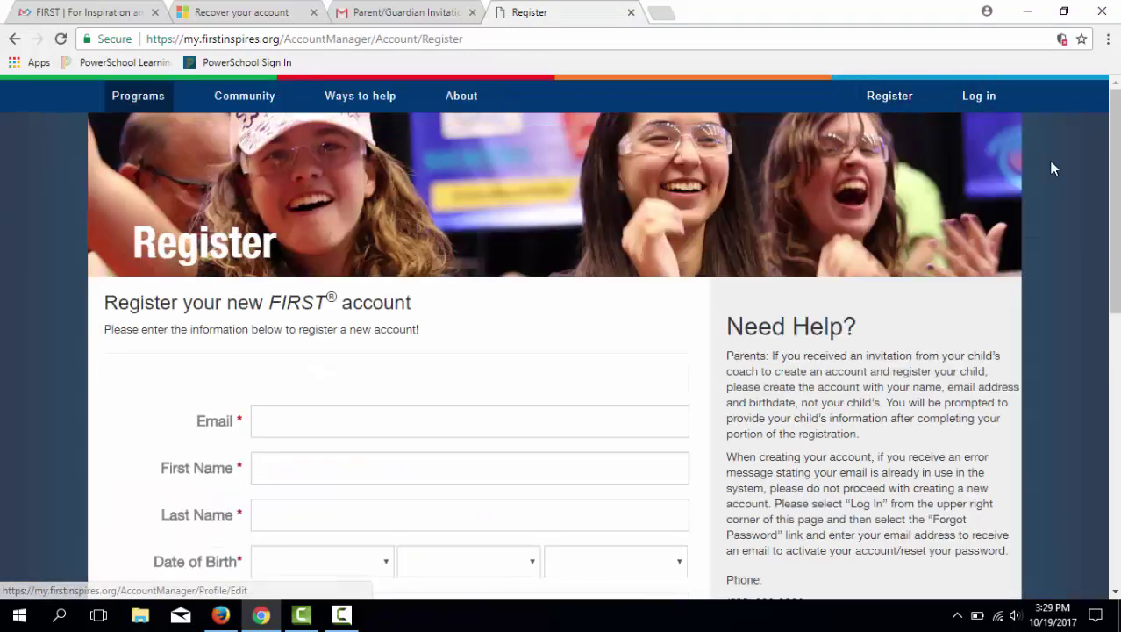
click(425, 424)
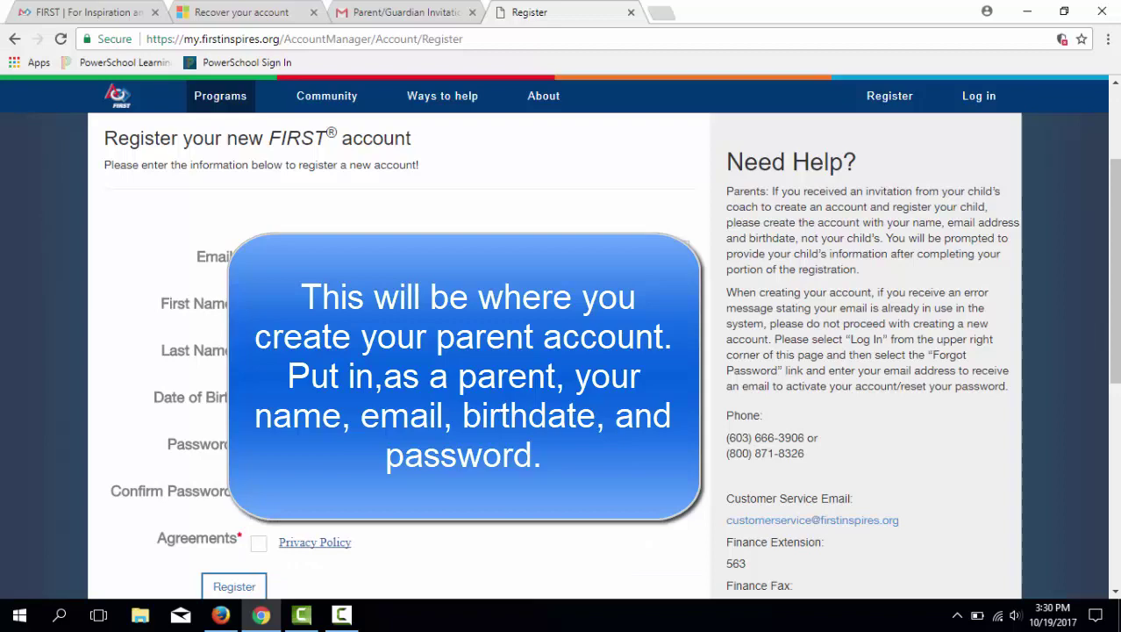
Agree to the Privacy Policy, submit the parent account registration, and decline saving the password in the browser.
click(259, 544)
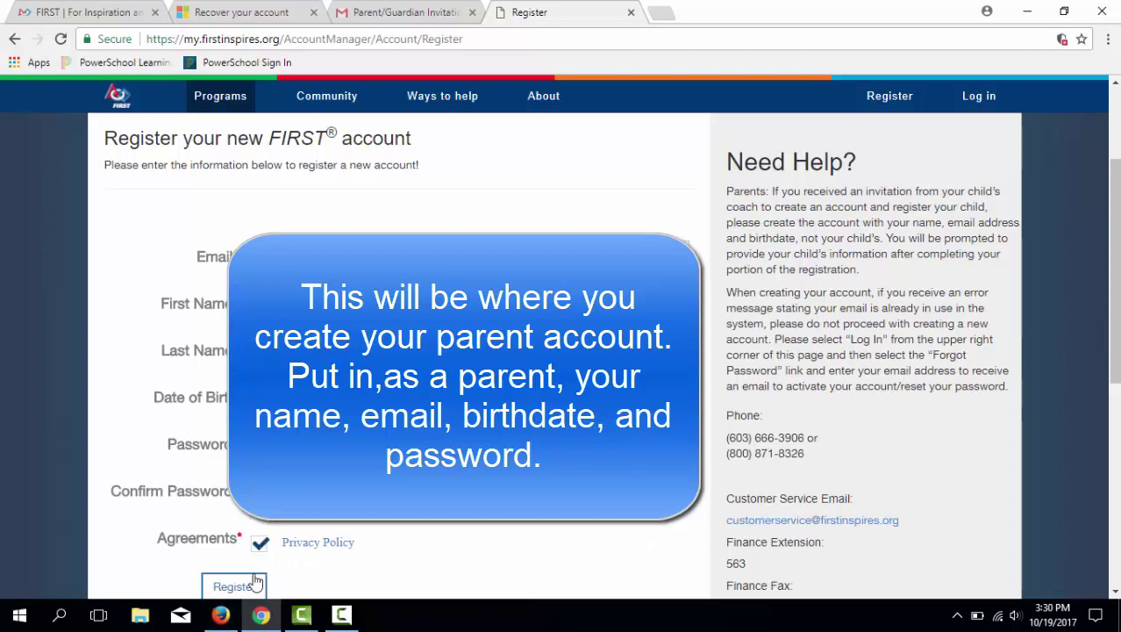
click(251, 584)
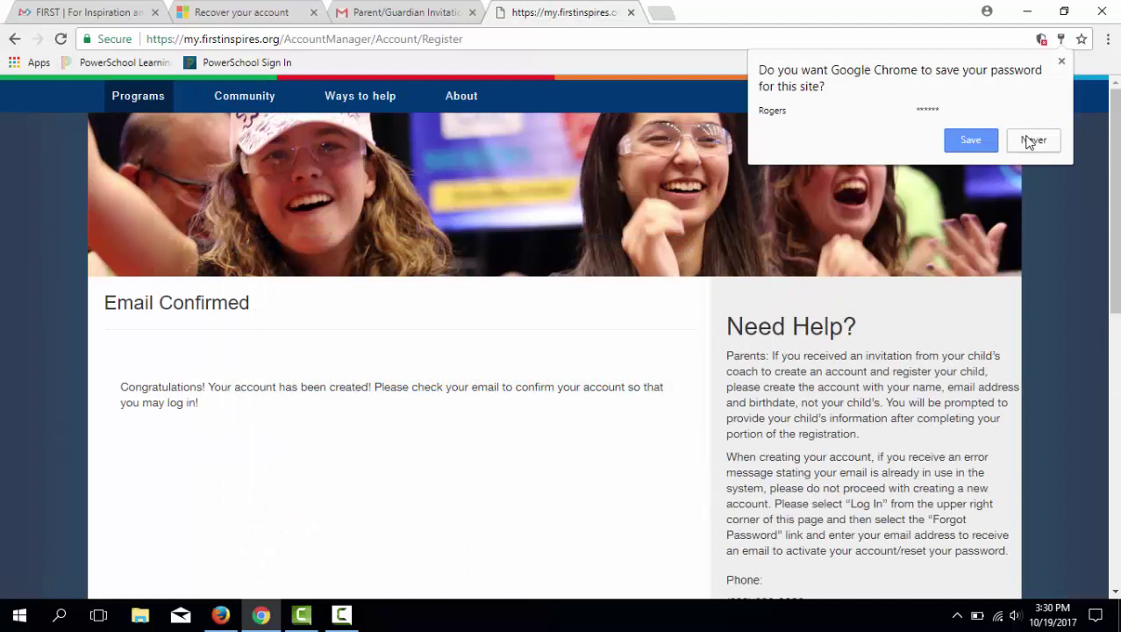
click(1032, 141)
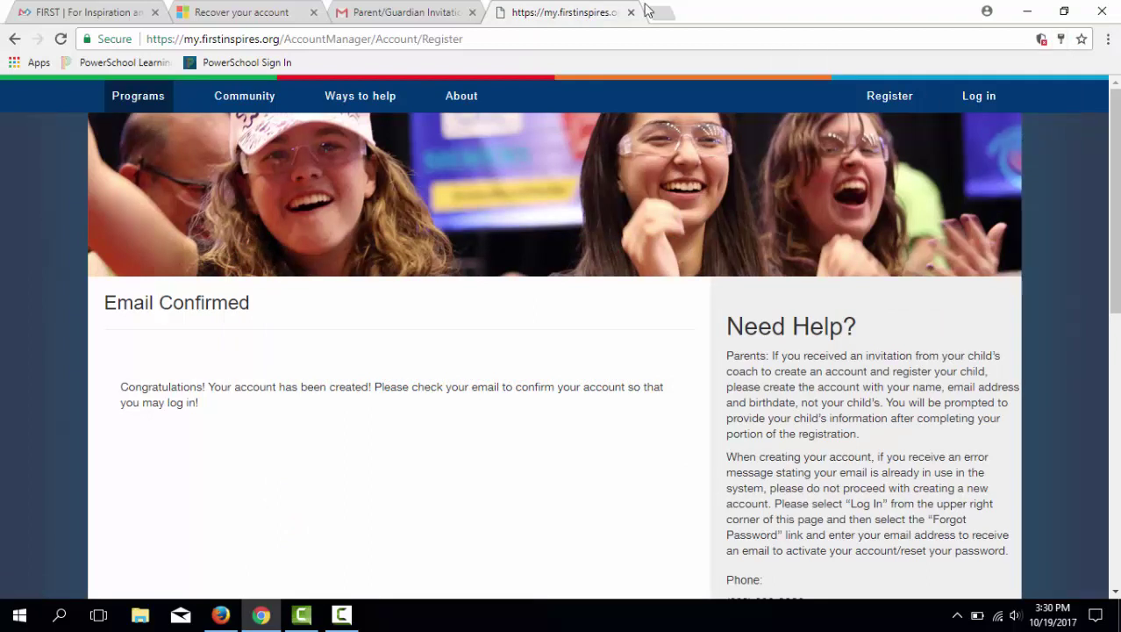
Return to the Gmail inbox, confirm the new account through its confirmation email, and continue to the FIRST login page.
click(381, 11)
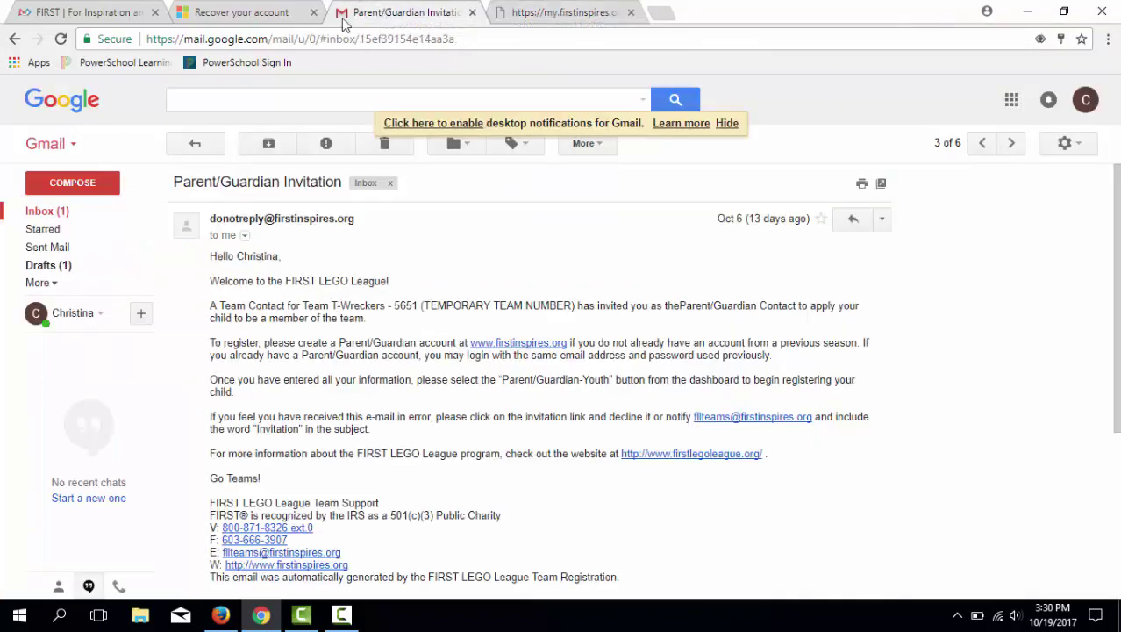
click(61, 211)
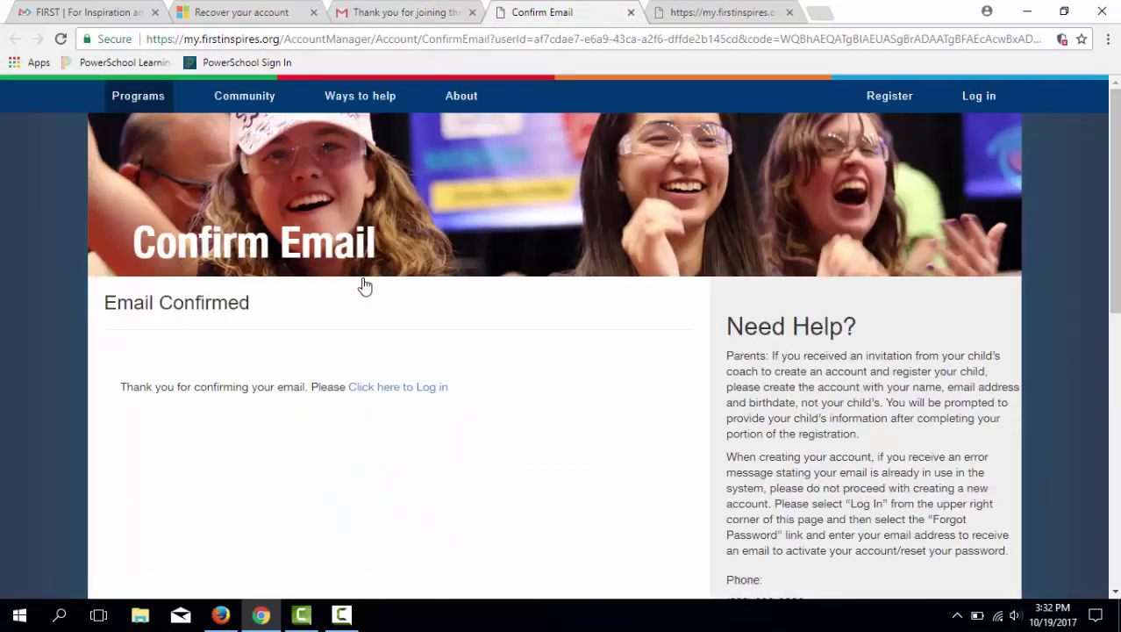
click(429, 397)
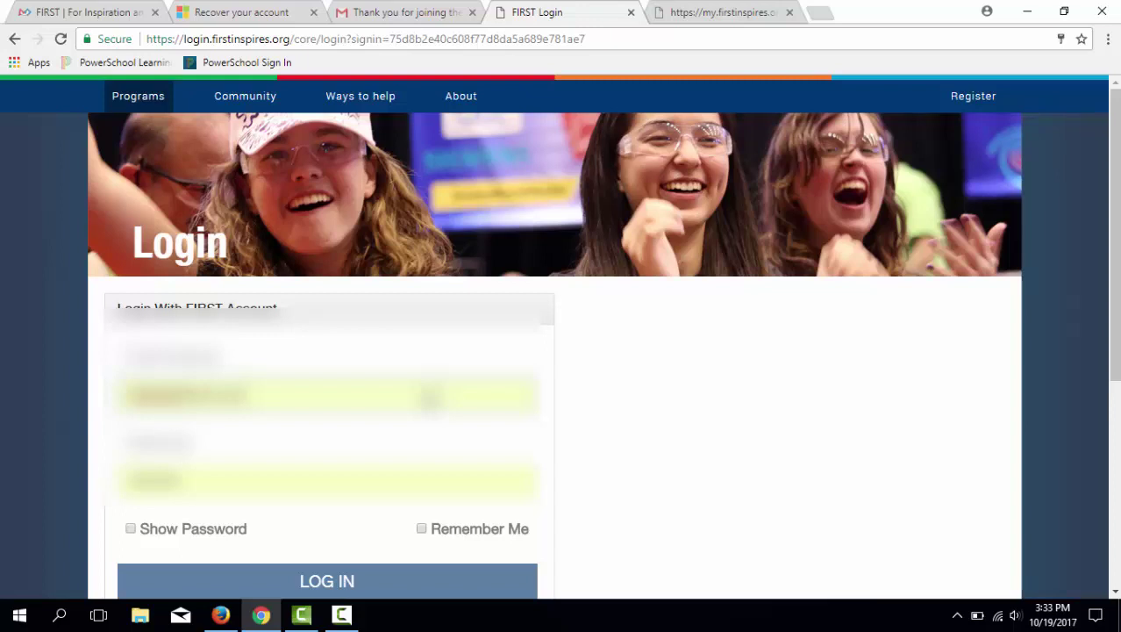
Replace the prefilled login name with the parent account's login name and log in.
key(BackSpace)
key(BackSpace)
key(BackSpace)
key(BackSpace)
key(BackSpace)
key(BackSpace)
key(BackSpace)
key(BackSpace)
key(BackSpace)
key(BackSpace)
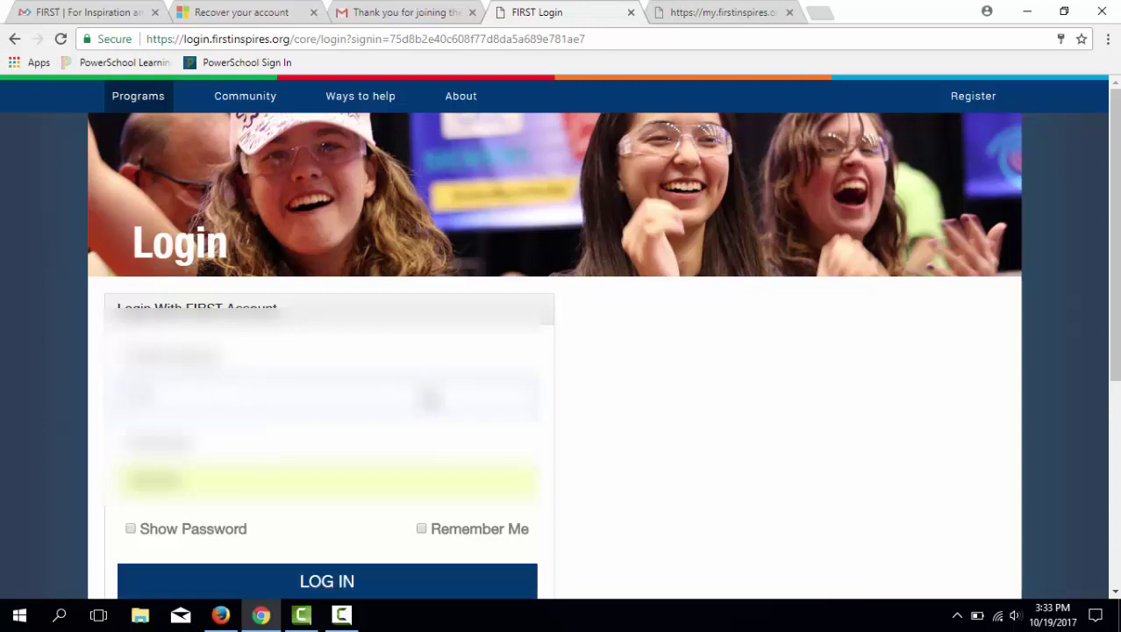
text(erabc)
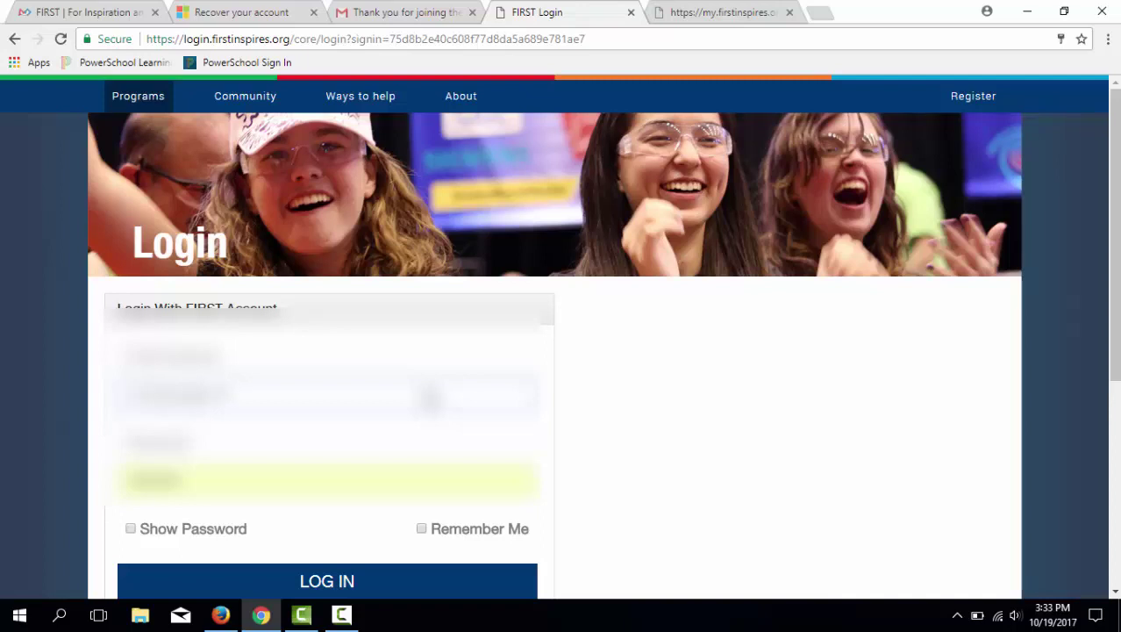
scroll(501, 533, down, 1)
click(503, 533)
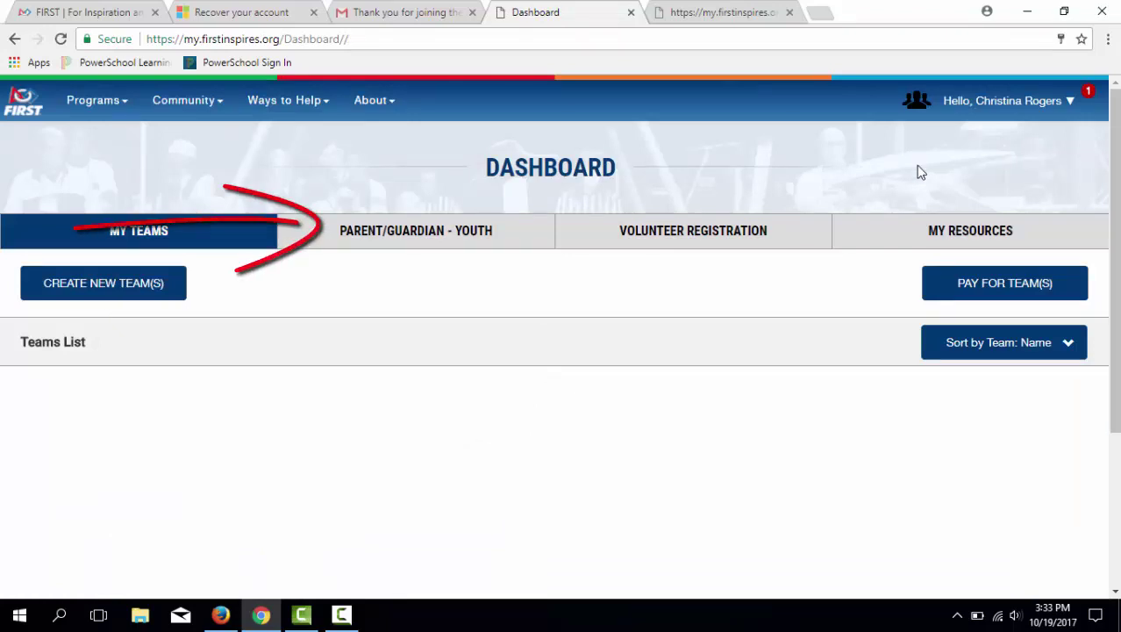
Start adding a youth from the dashboard's Parent/Guardian - Youth section.
click(389, 235)
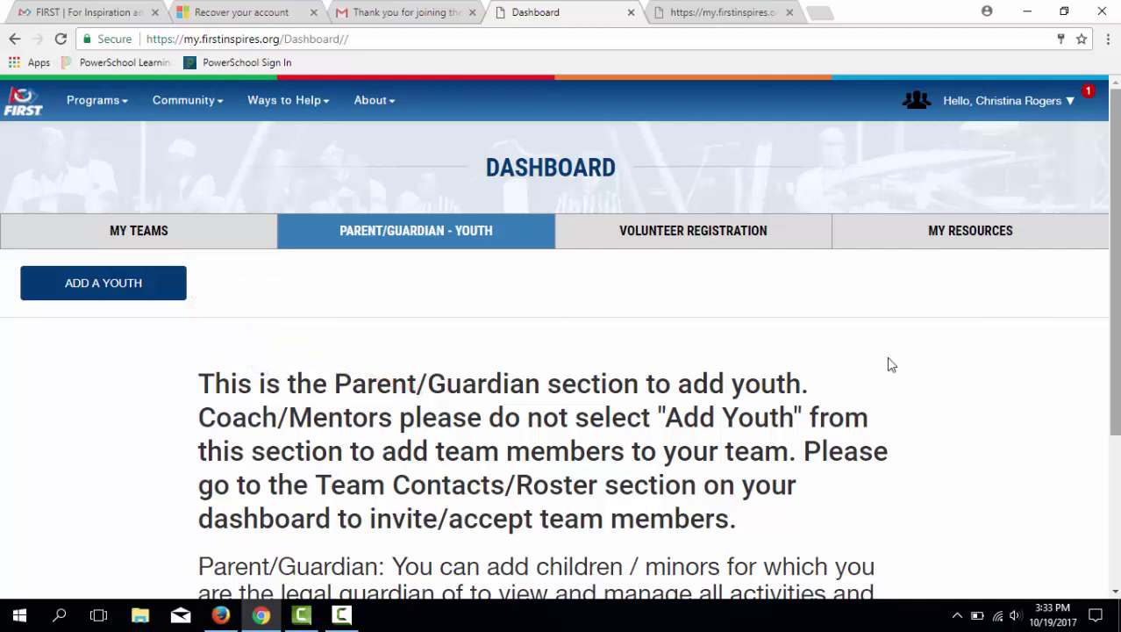
click(160, 293)
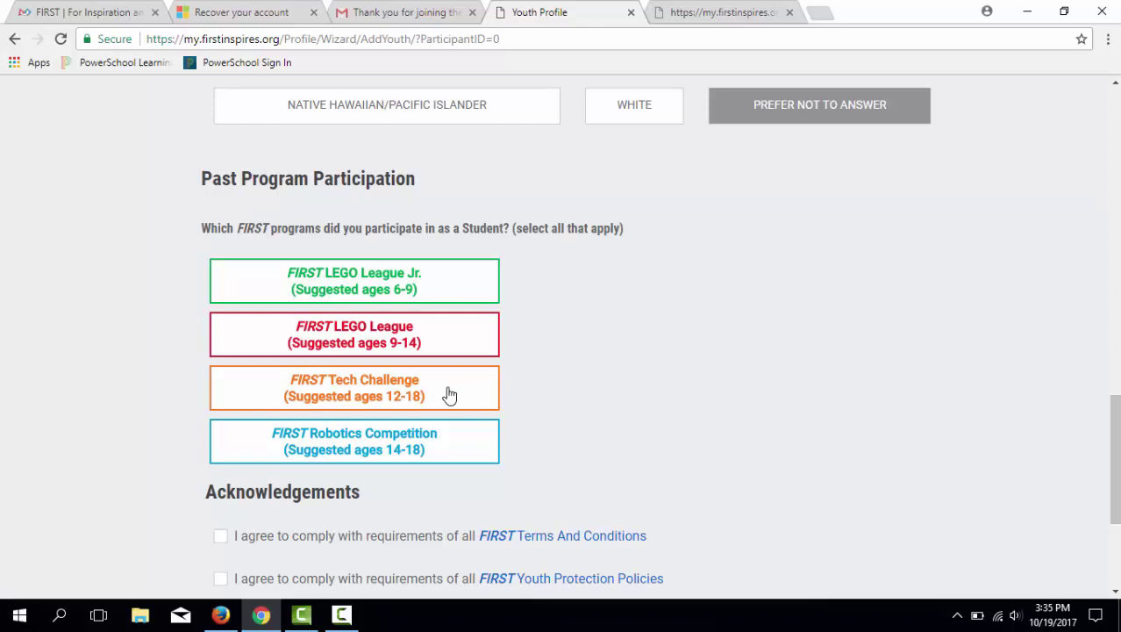
Record FIRST LEGO League as the youth's past program participation, with 1 yrs of experience.
click(441, 345)
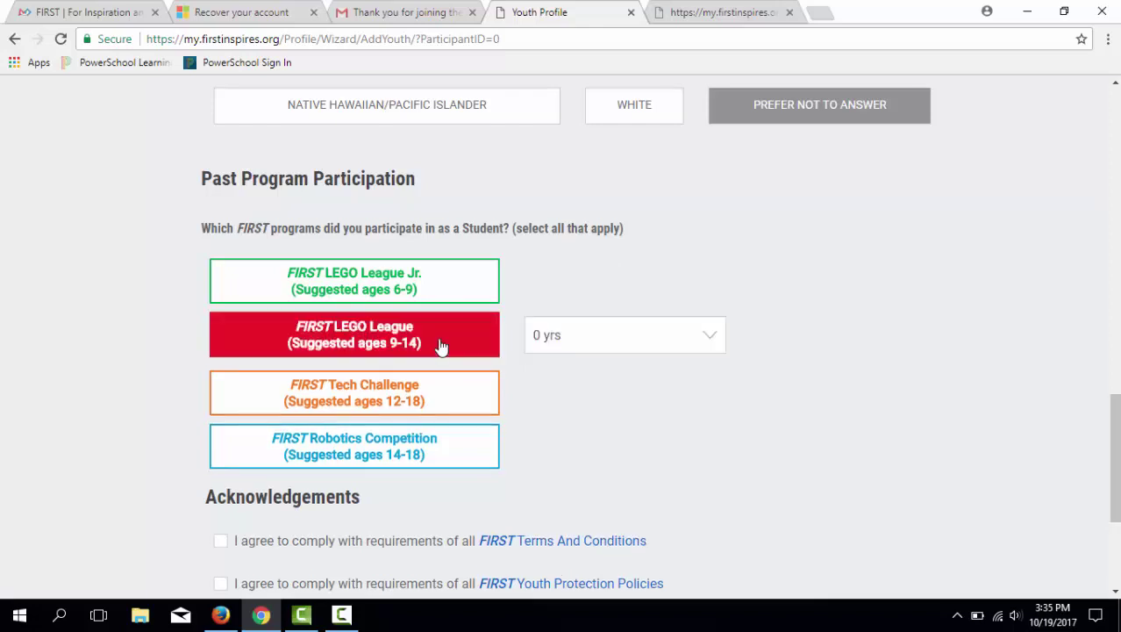
click(714, 345)
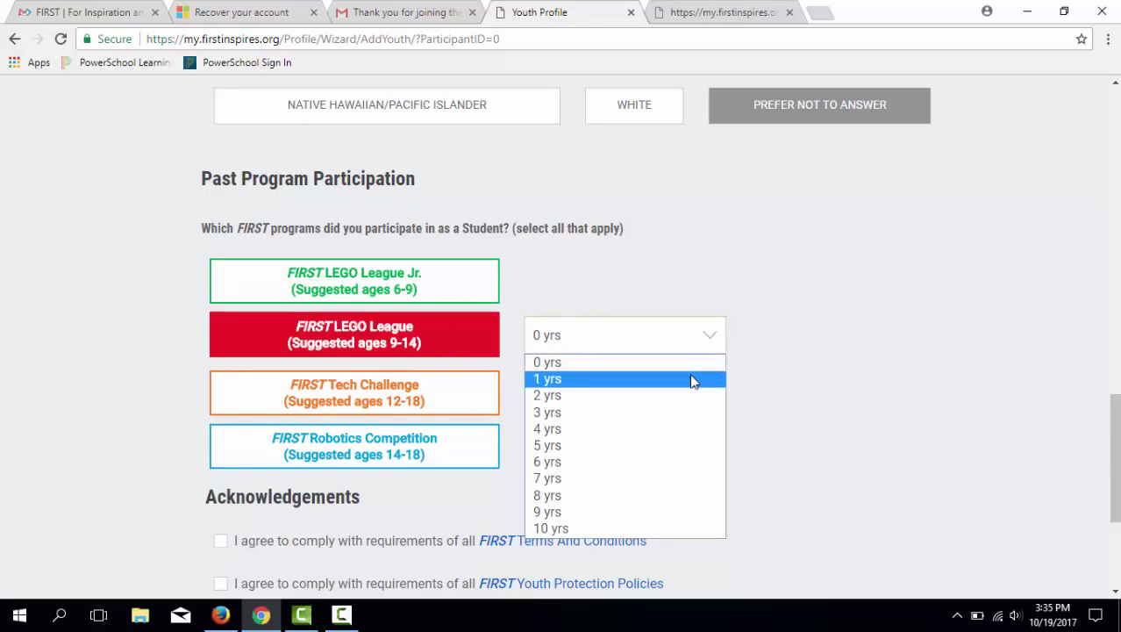
click(692, 380)
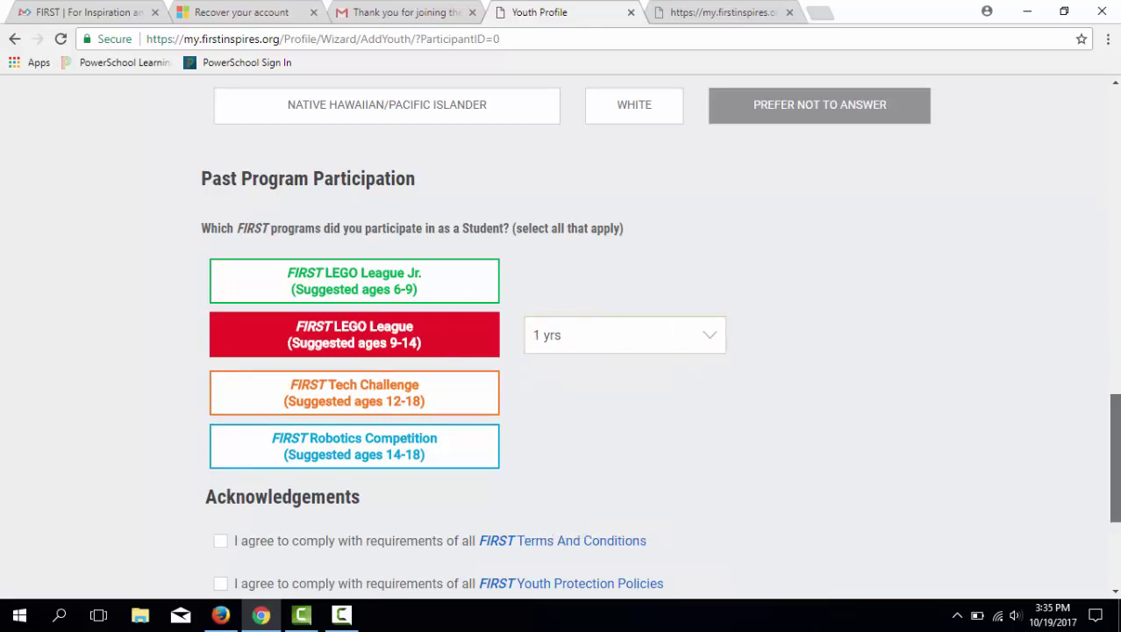
Agree to the Terms And Conditions, Youth Protection Policies and Code of Conduct, and submit the youth profile page.
scroll(1114, 456, down, 2)
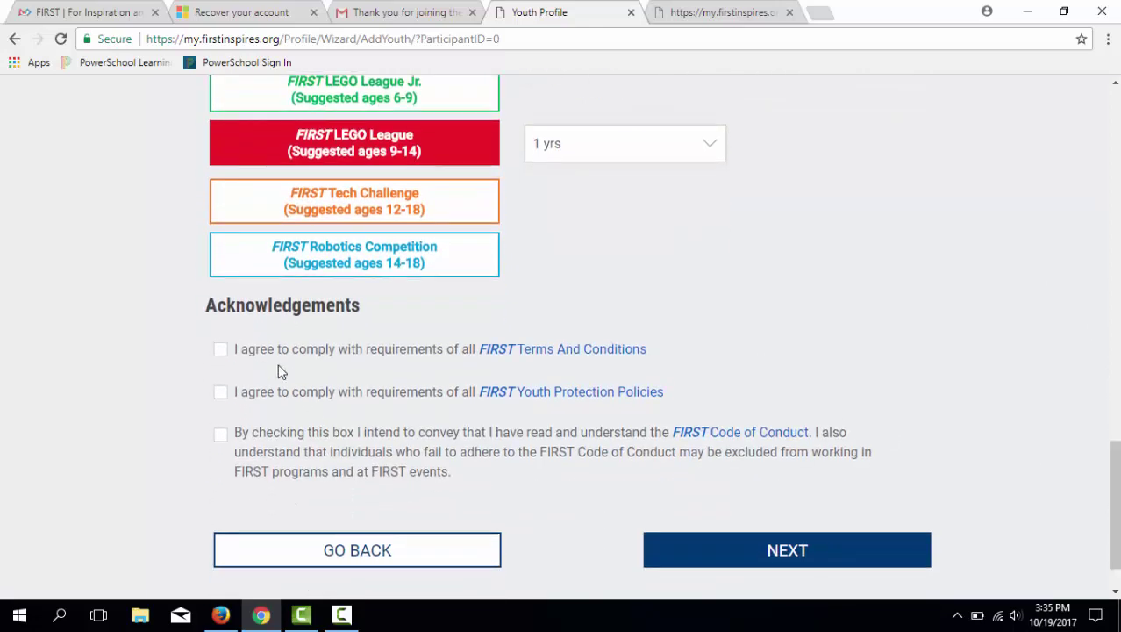
click(220, 350)
click(223, 350)
click(221, 433)
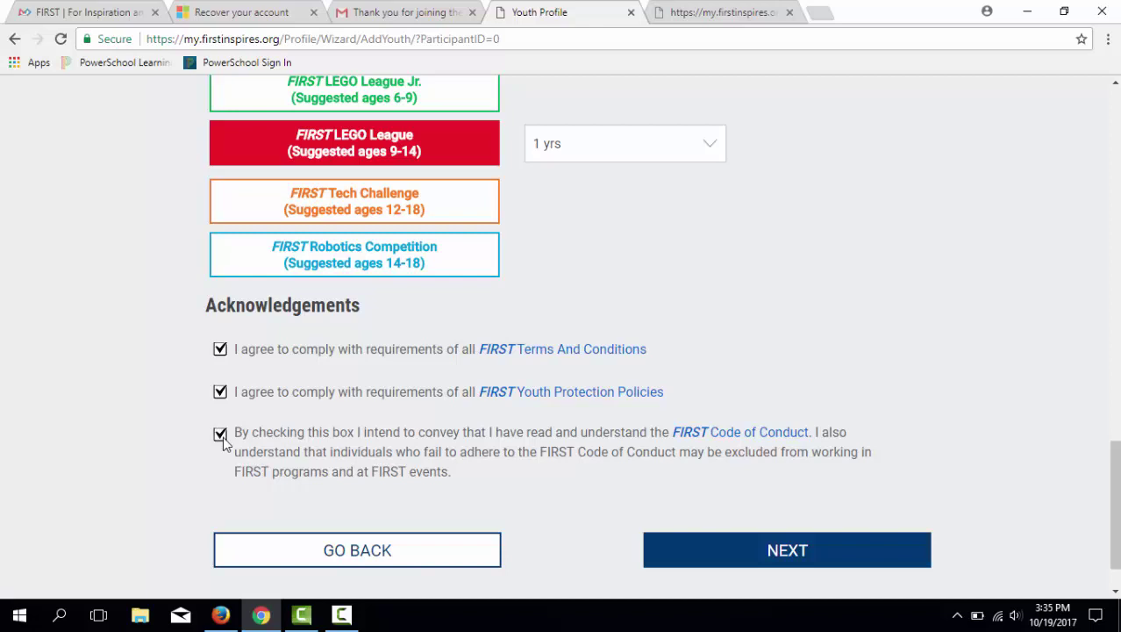
click(736, 550)
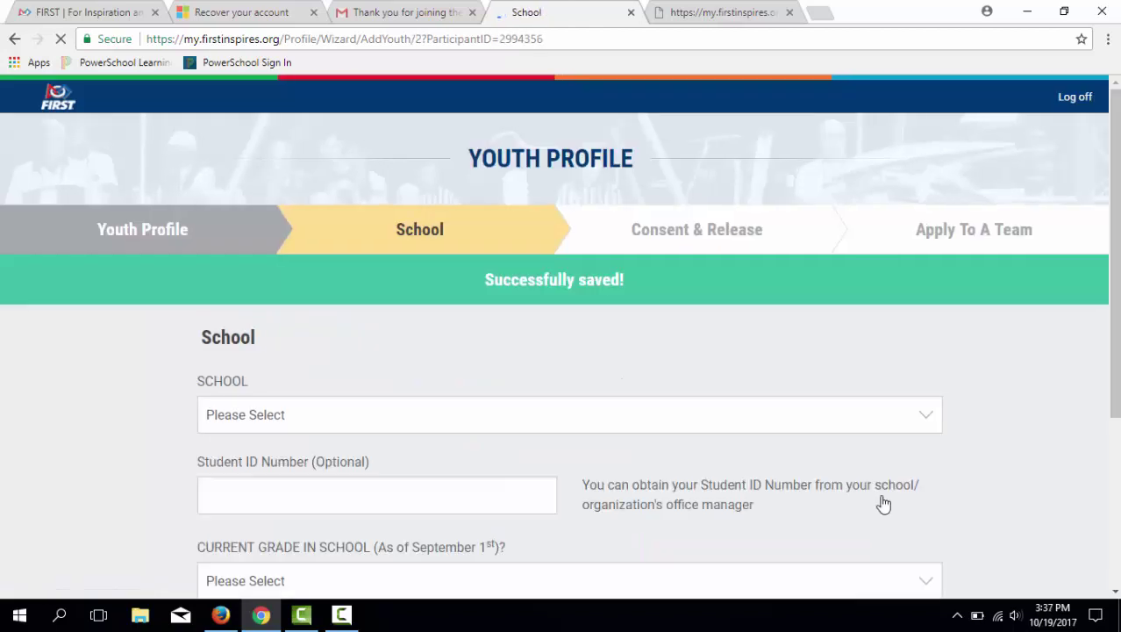
Set the youth's school type to School and choose Fossil Ridge Intermediate as the public/private school.
click(924, 418)
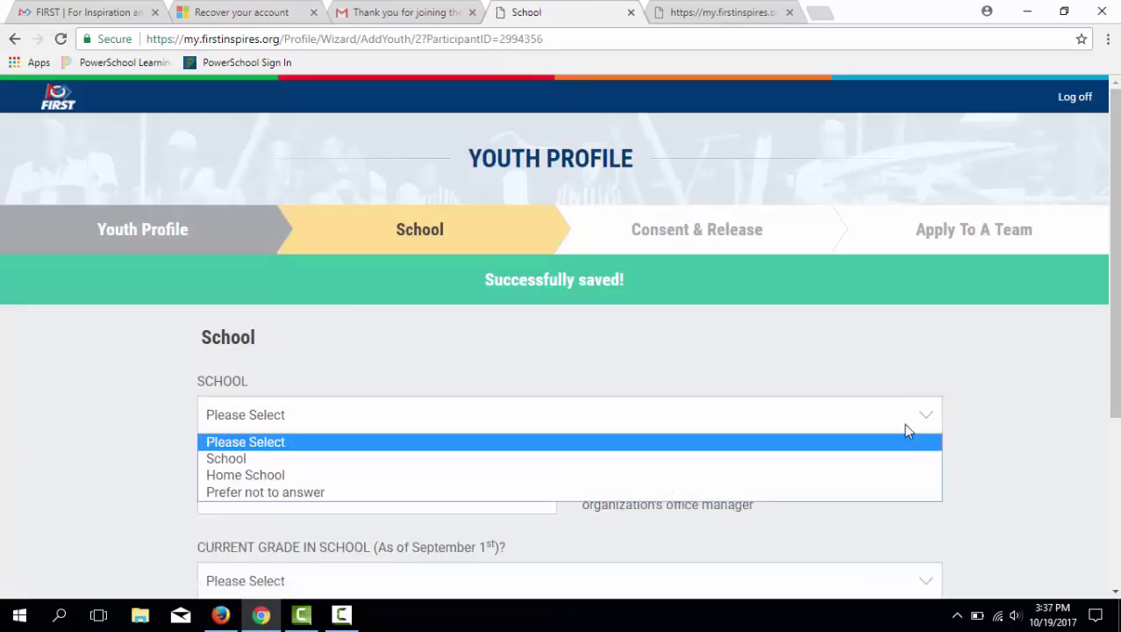
click(903, 458)
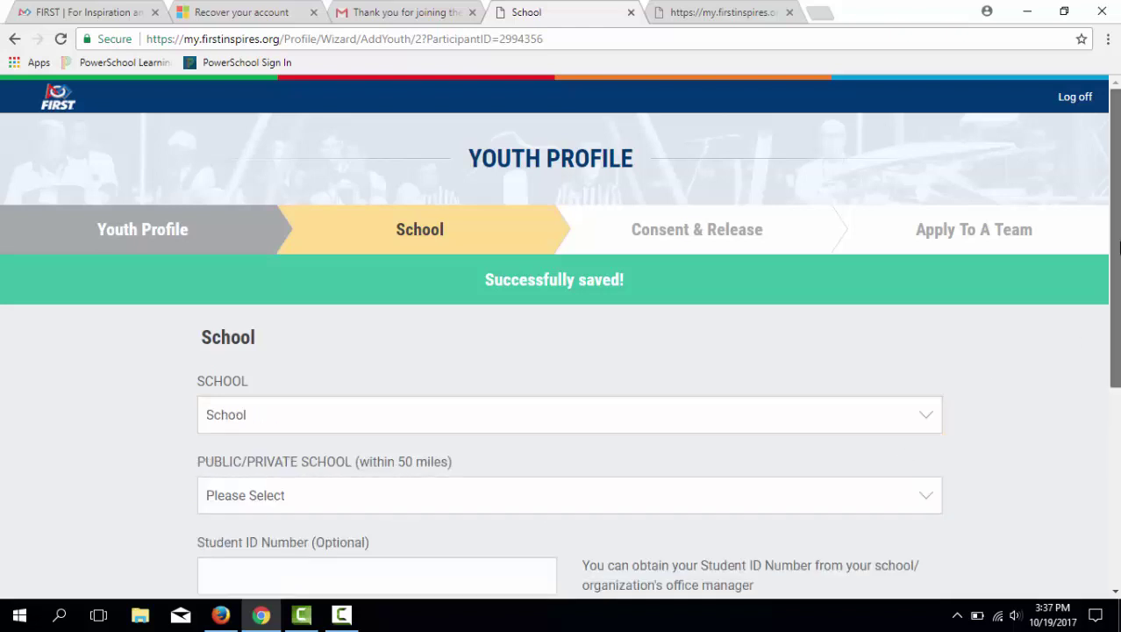
drag(1116, 252, 1116, 335)
click(931, 356)
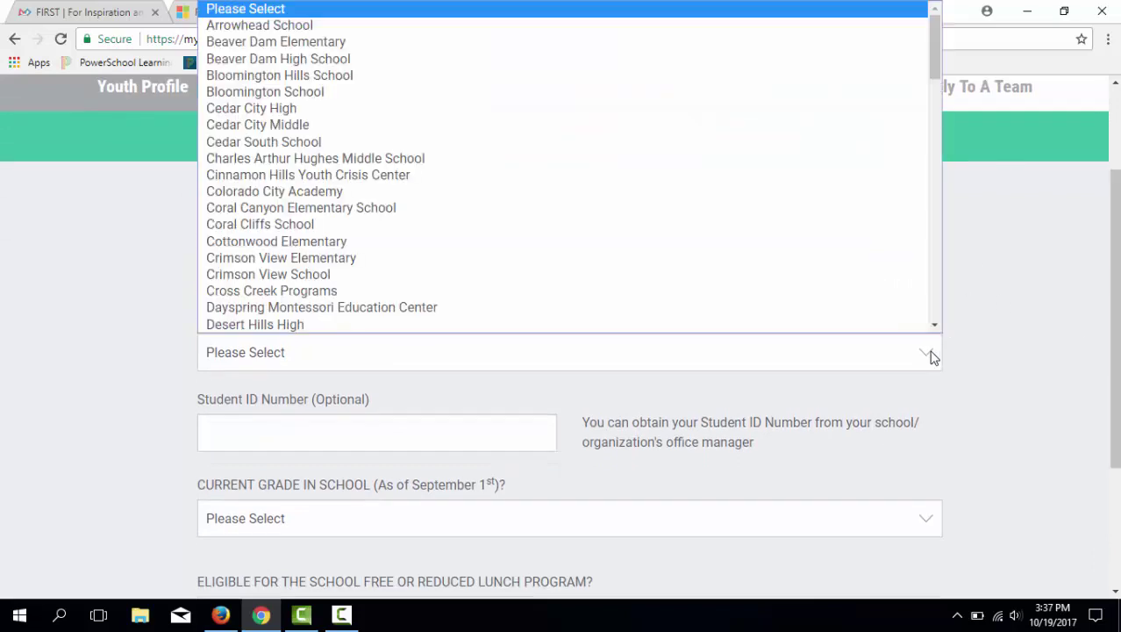
key(Down)
key(Down)
key(Down)
key(Down)
key(Down)
key(Down)
key(Down)
key(Down)
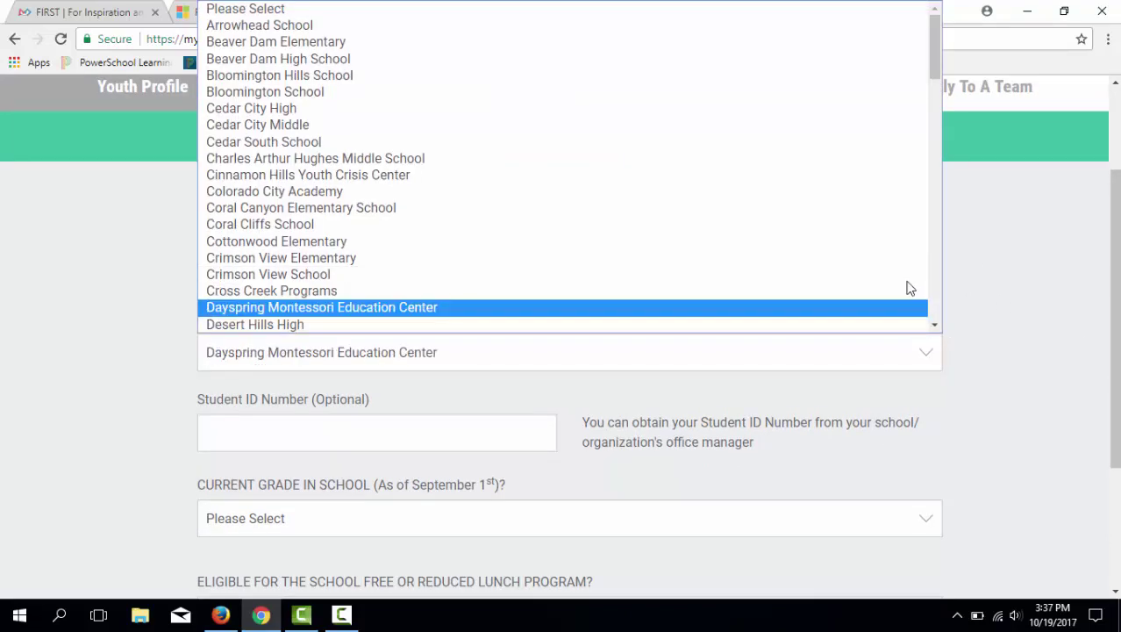
key(Down)
key(Down)
key(Down)
key(Down)
key(Down)
key(Down)
key(Down)
key(Down)
key(Down)
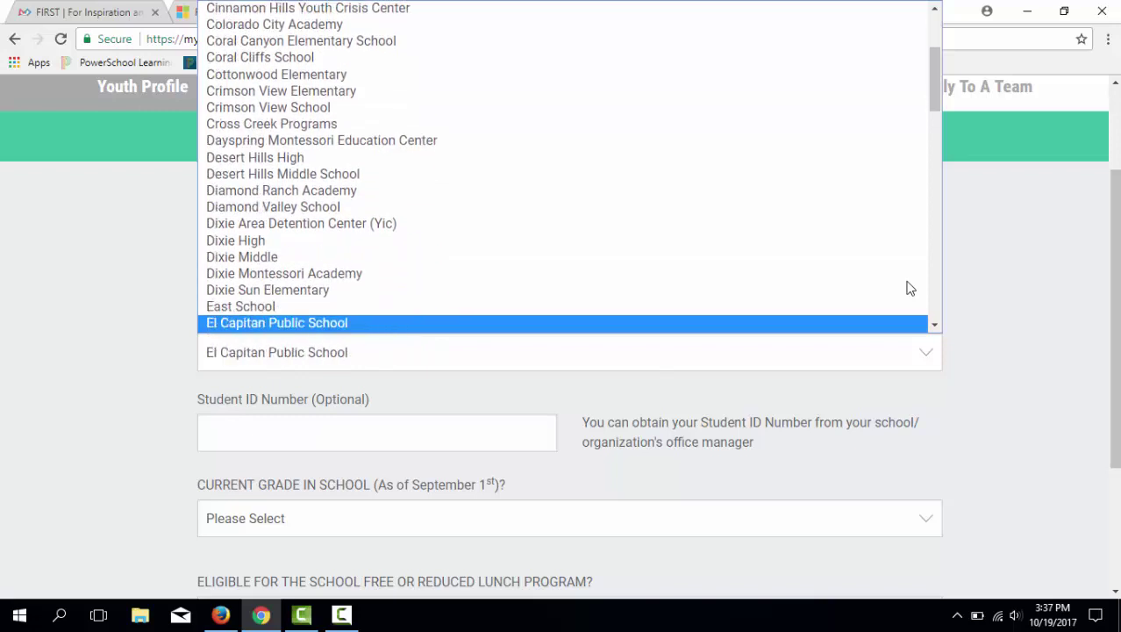
key(Down)
key(Down)
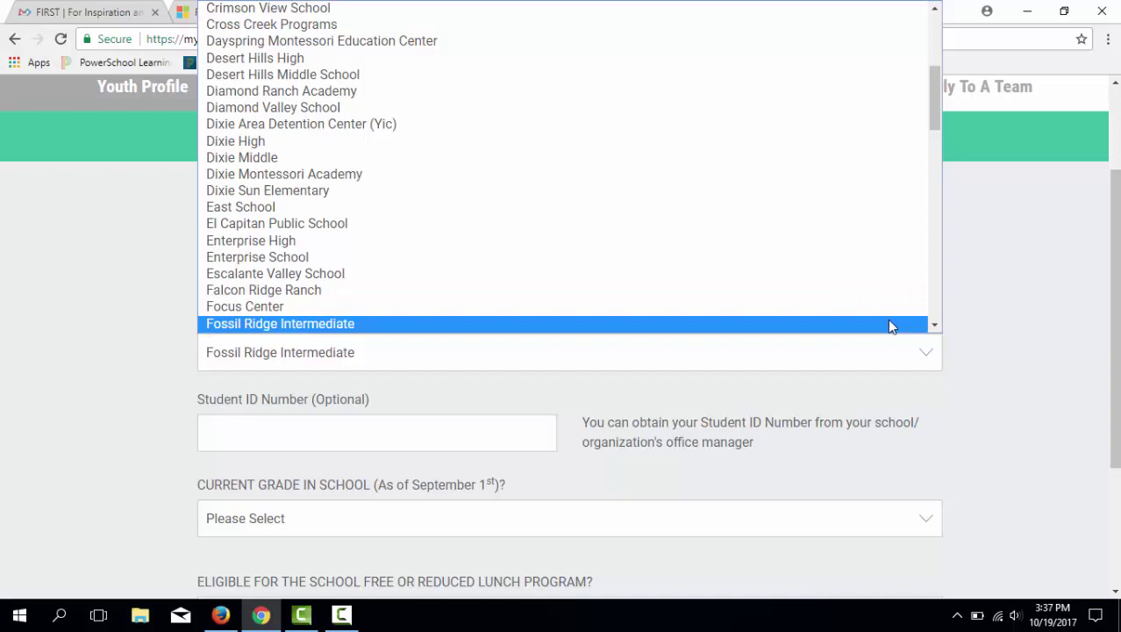
click(887, 320)
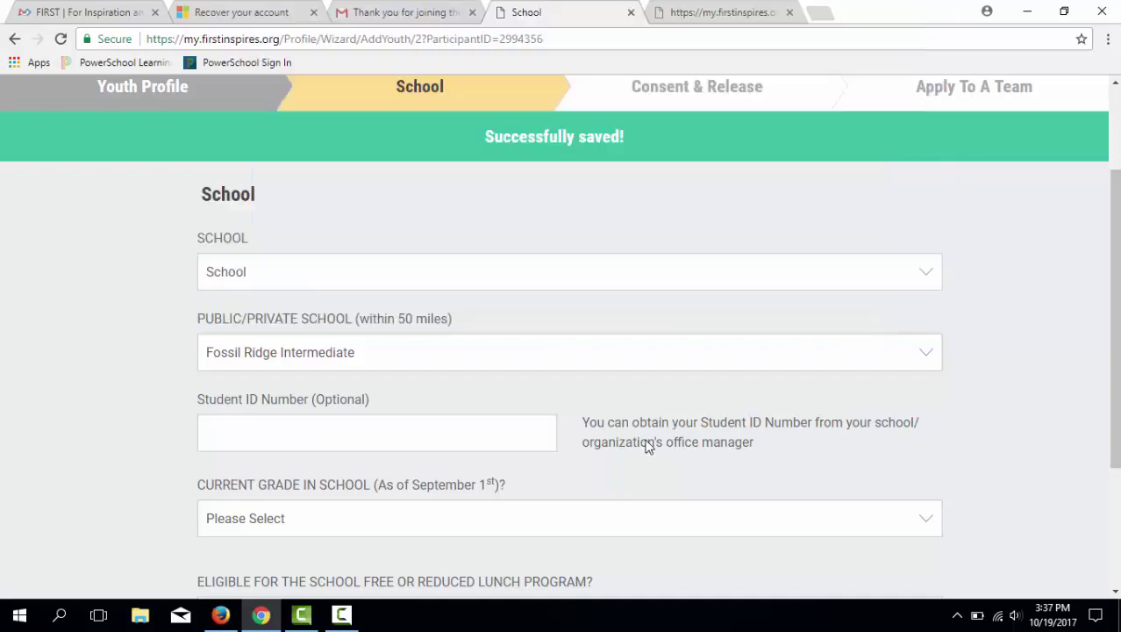
Set the current grade to 6th Grade and the free or reduced lunch eligibility to Prefer Not To Answer.
click(608, 519)
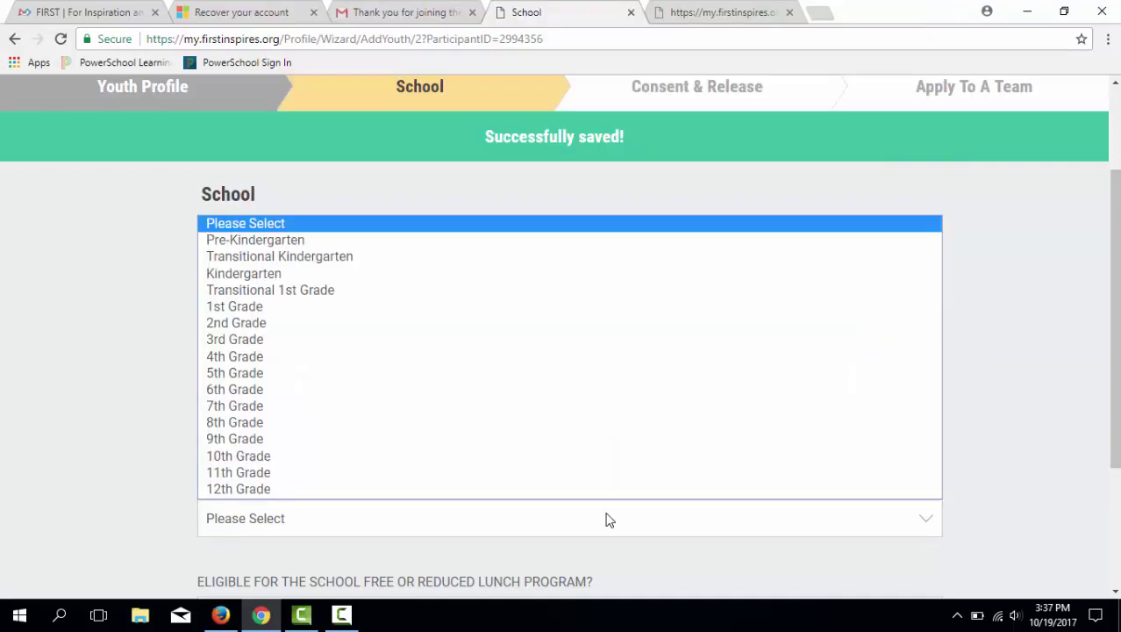
click(607, 392)
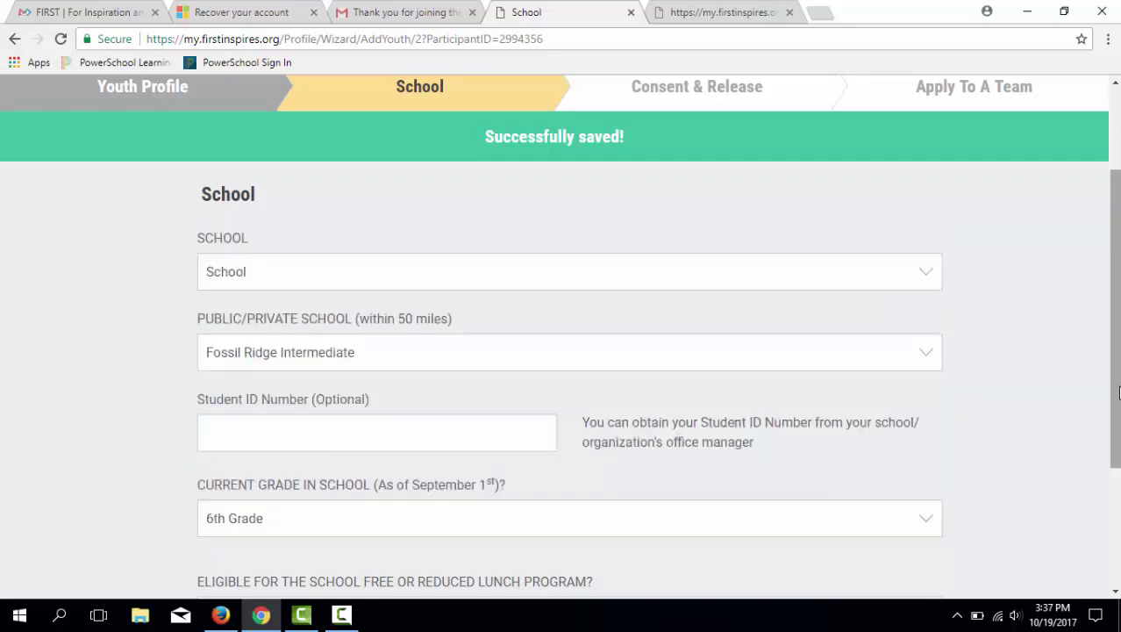
drag(1120, 393, 1108, 512)
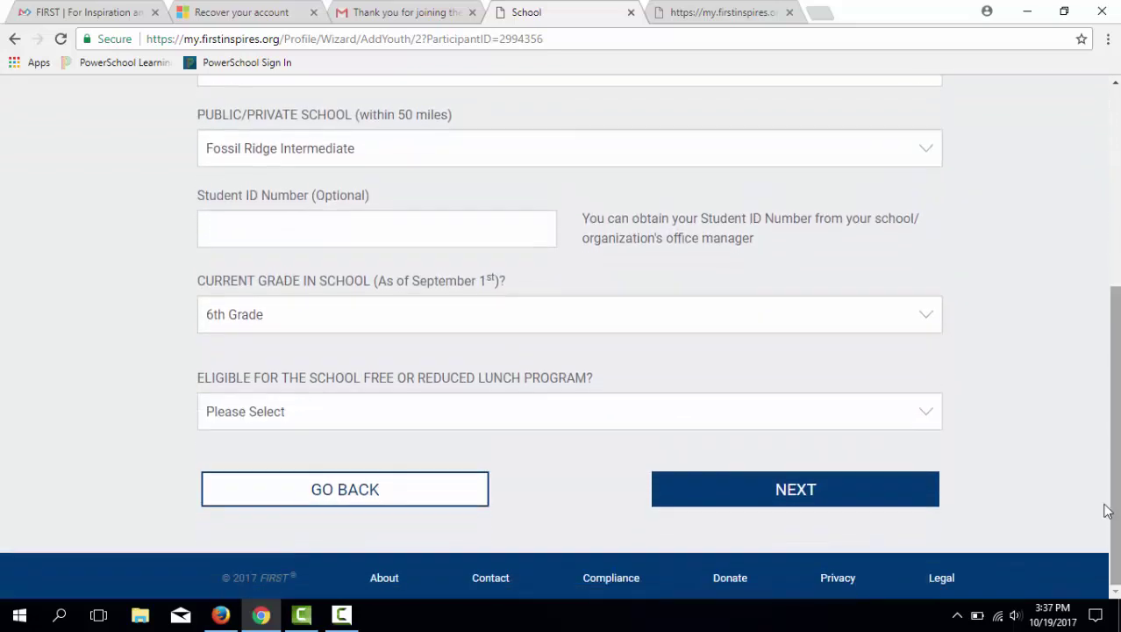
click(937, 417)
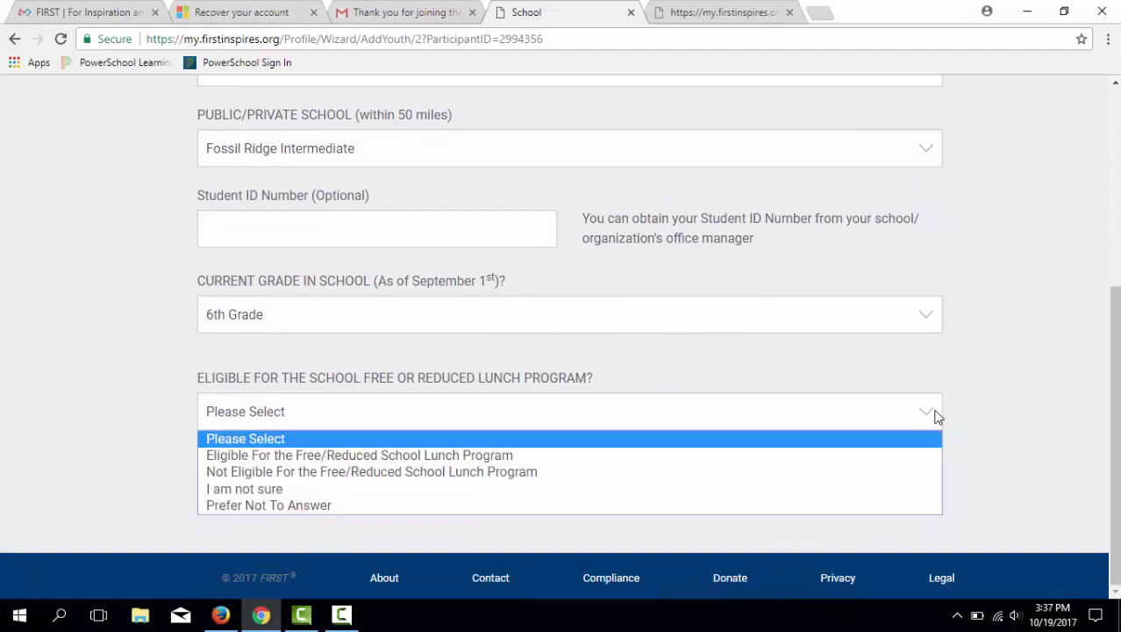
click(850, 518)
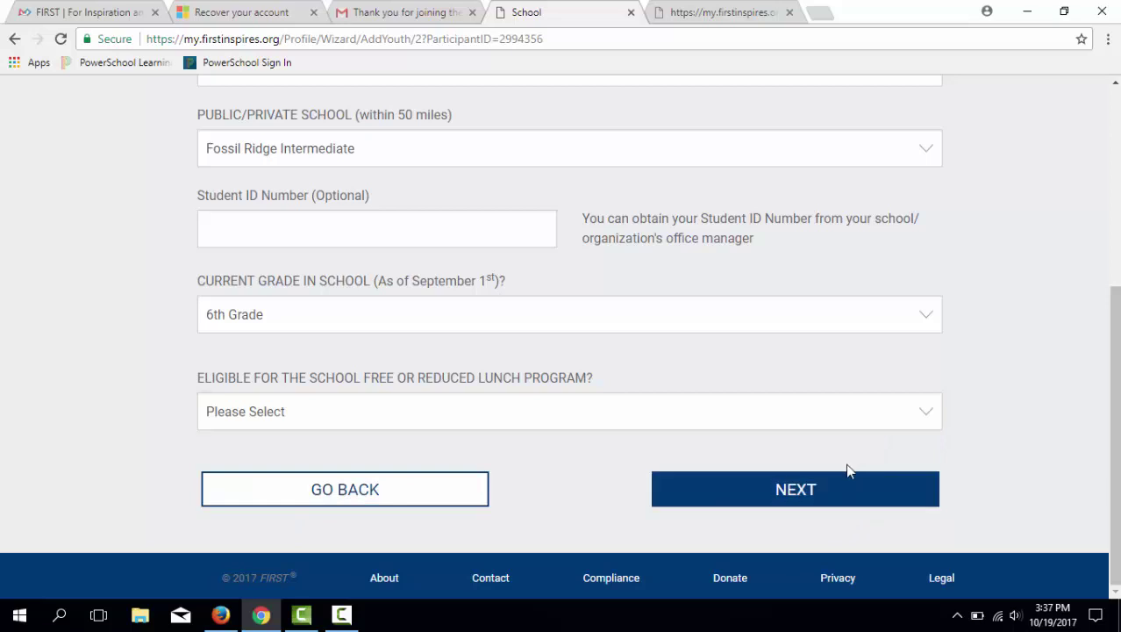
click(886, 419)
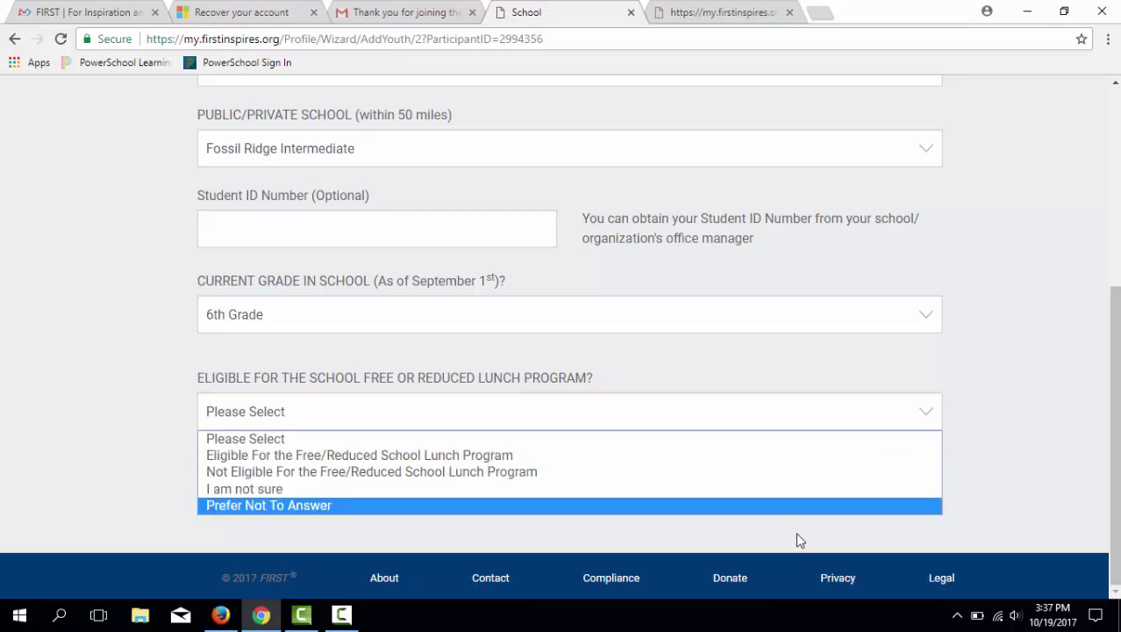
click(803, 506)
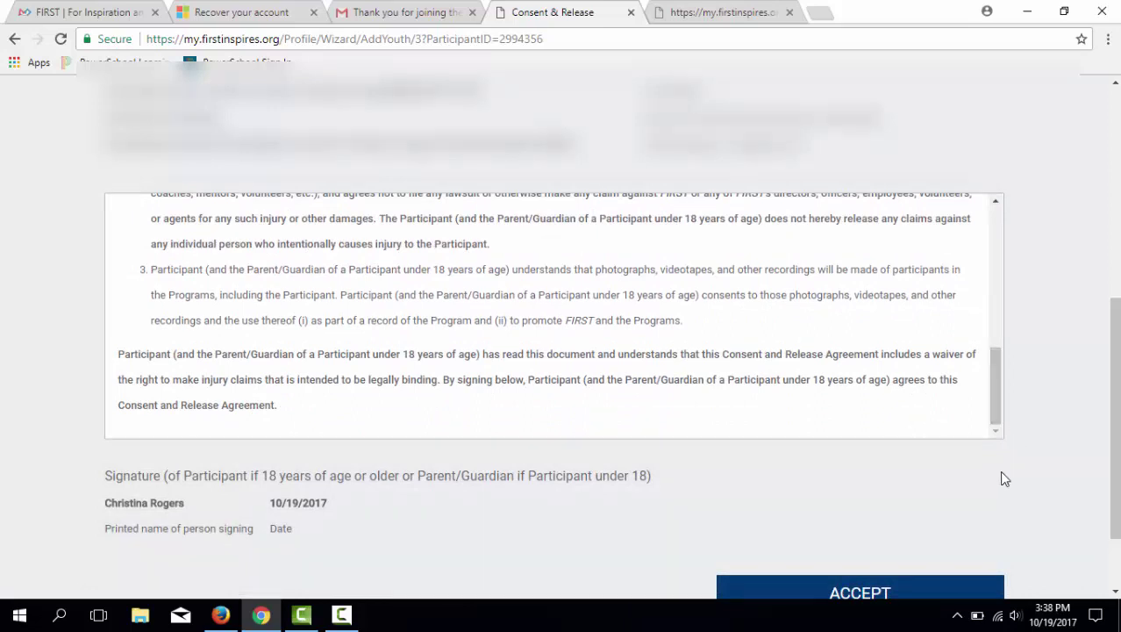
Accept the Consent and Release Agreement for the youth.
click(941, 583)
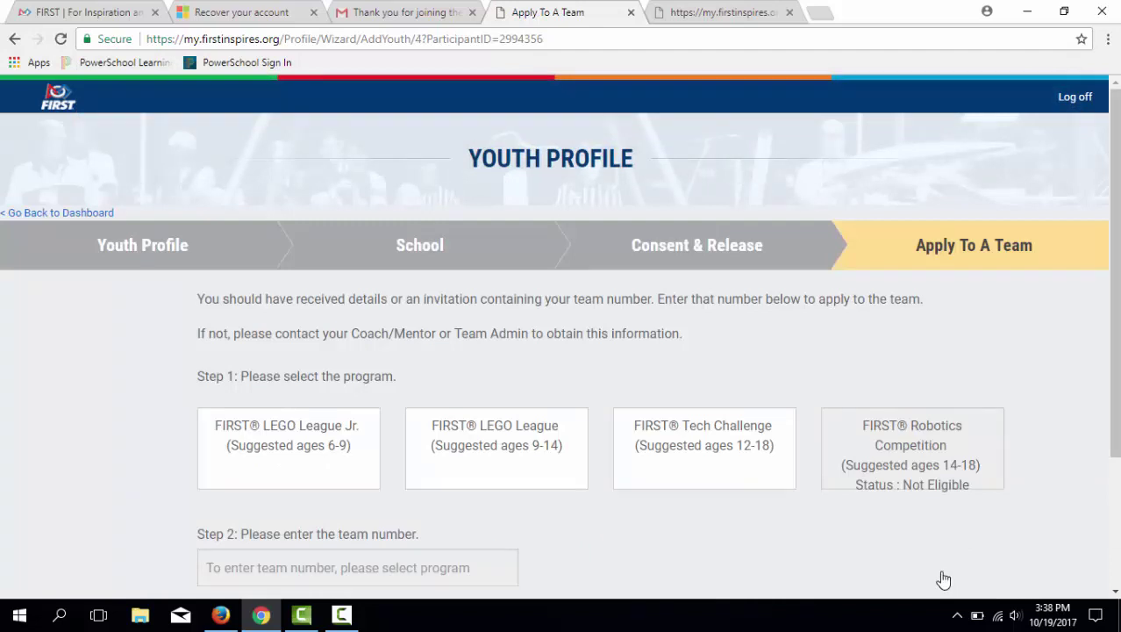
Select FIRST LEGO League as the program and open the Parent/Guardian Invitation email in Gmail to check the team number.
drag(1113, 176, 1113, 281)
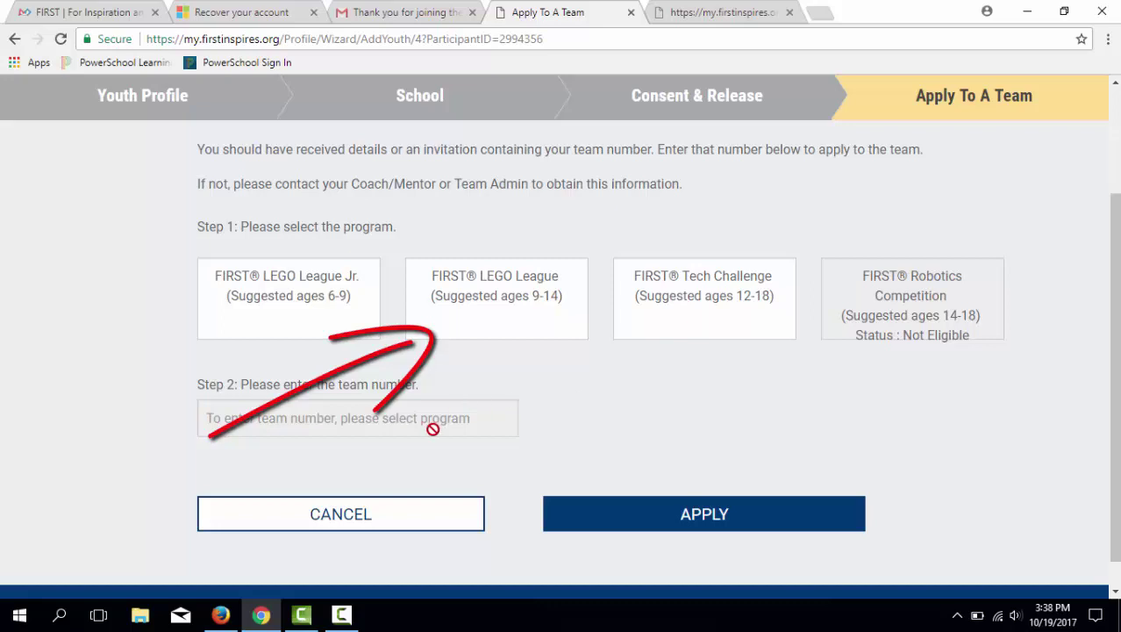
click(496, 299)
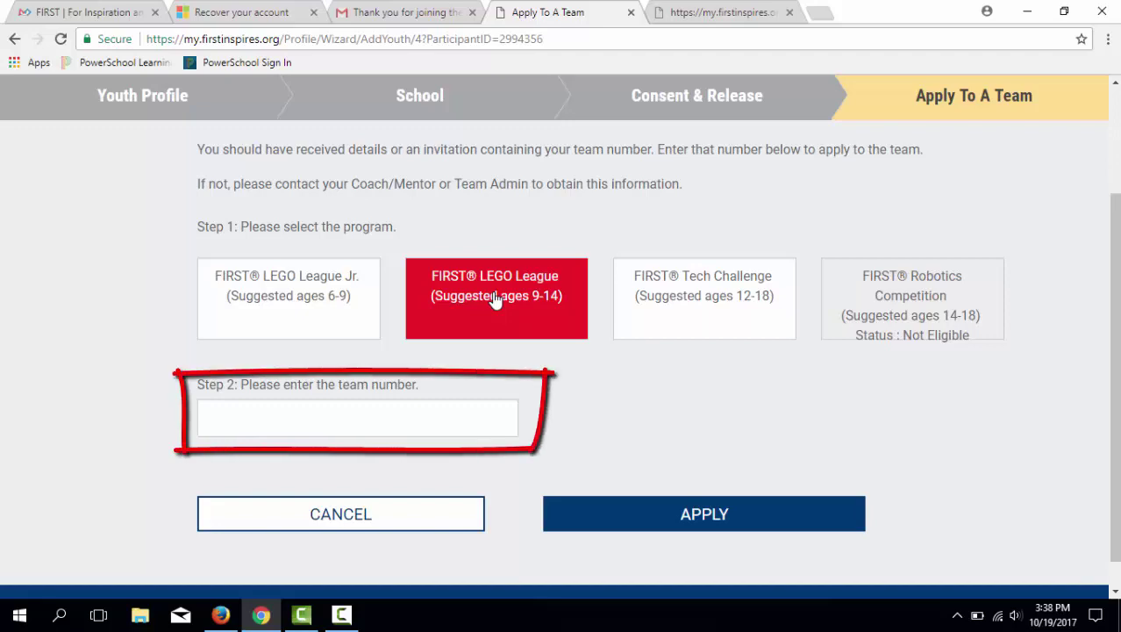
click(408, 12)
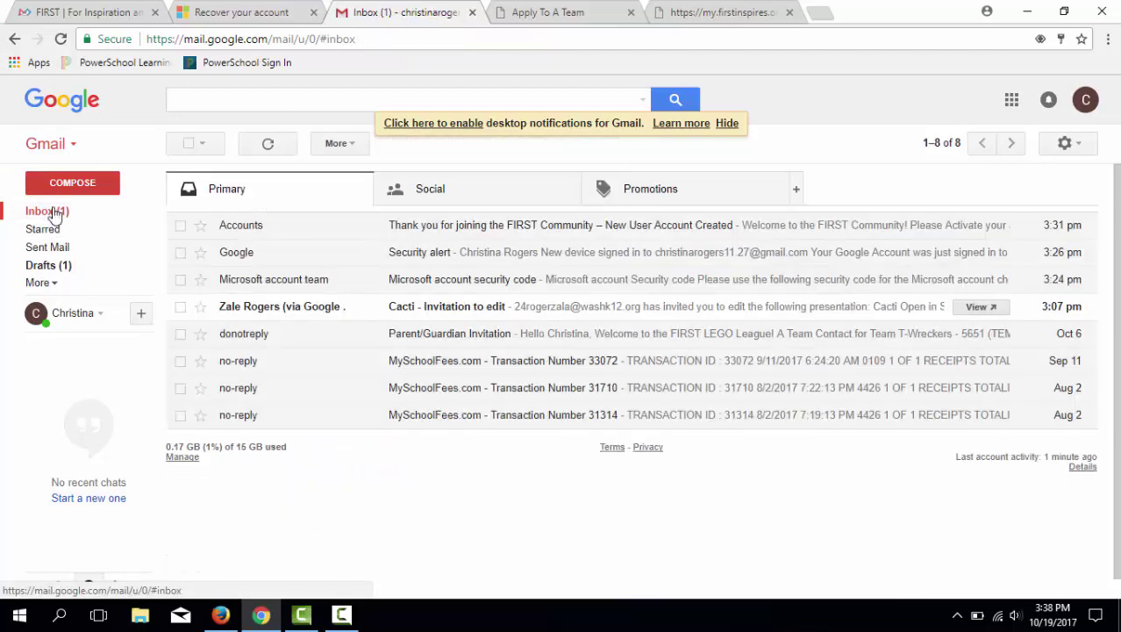
click(48, 211)
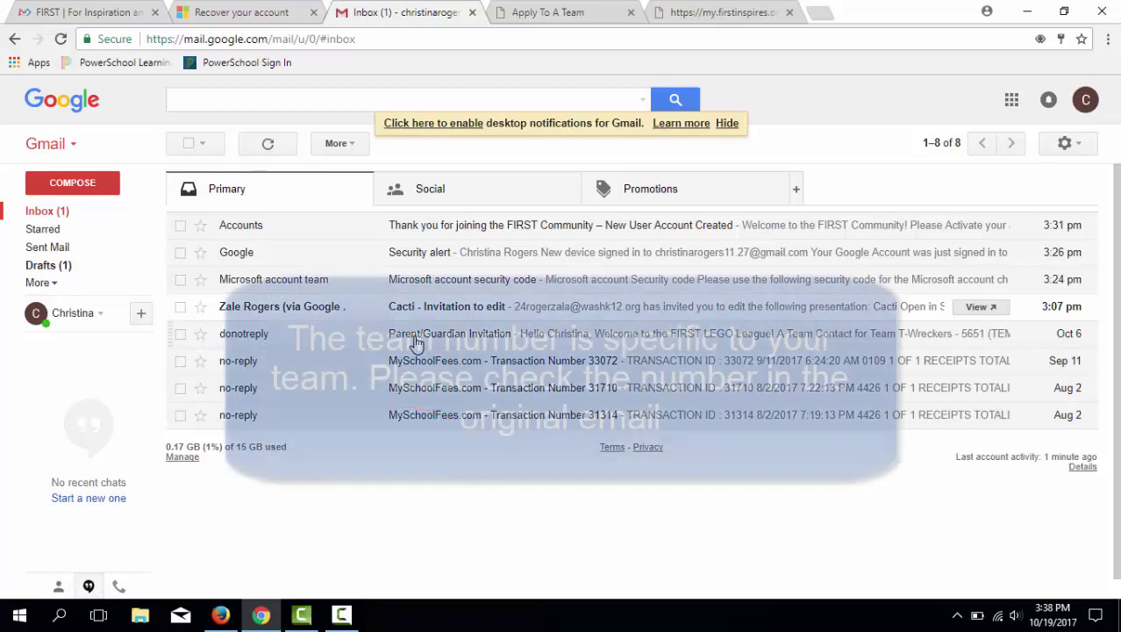
click(418, 342)
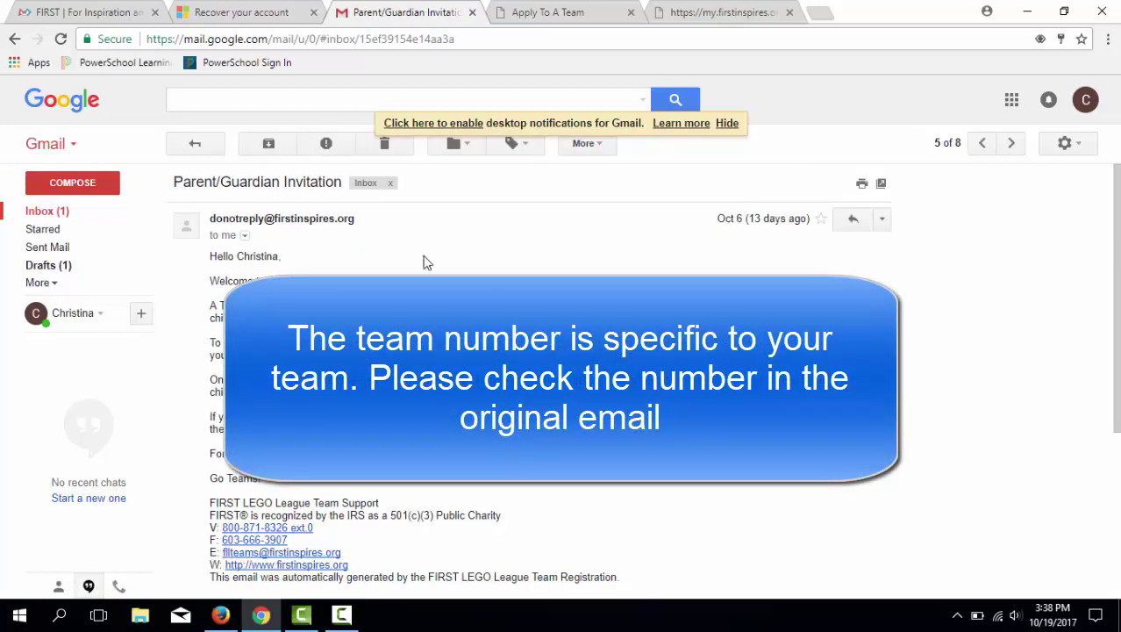
Enter team number 5651 on the Apply To A Team page and submit the application.
click(576, 9)
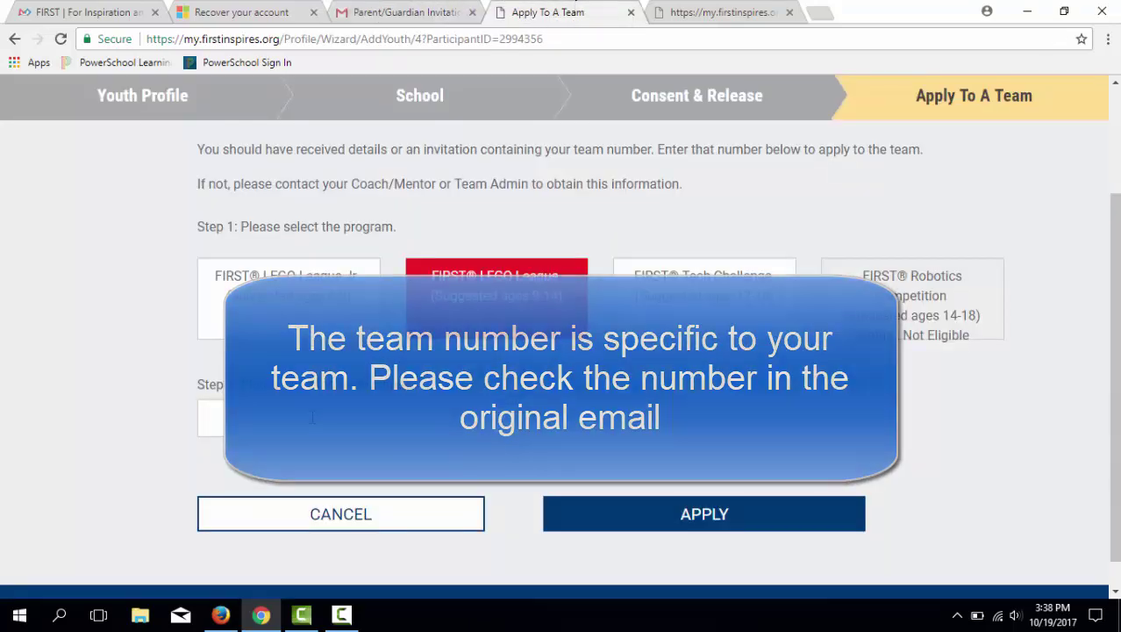
text(5651)
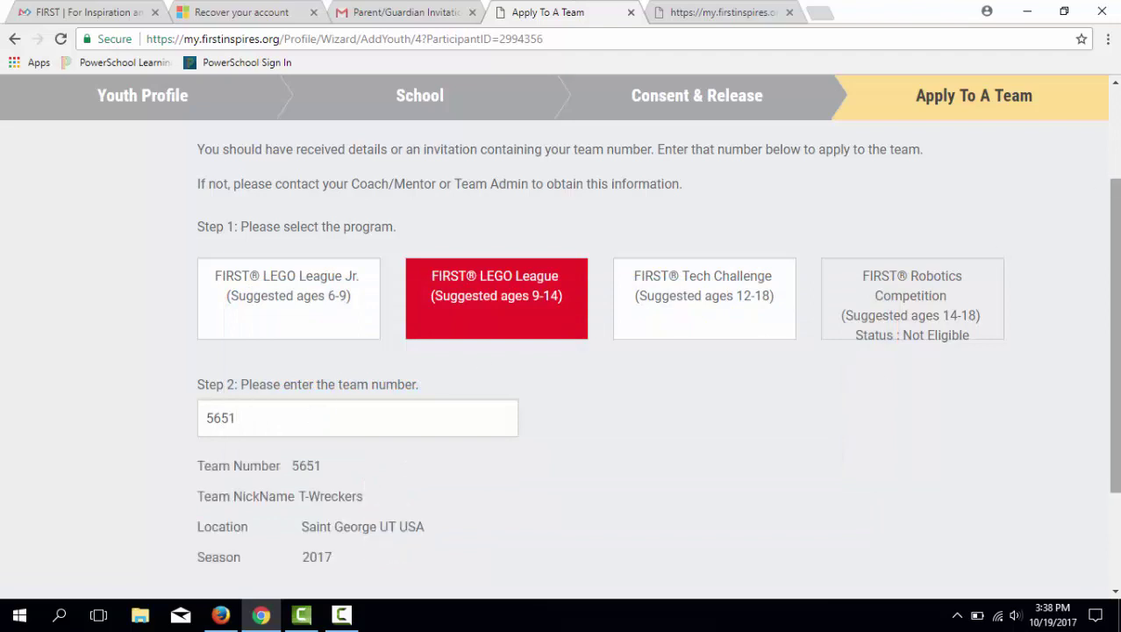
scroll(560, 337, down, 2)
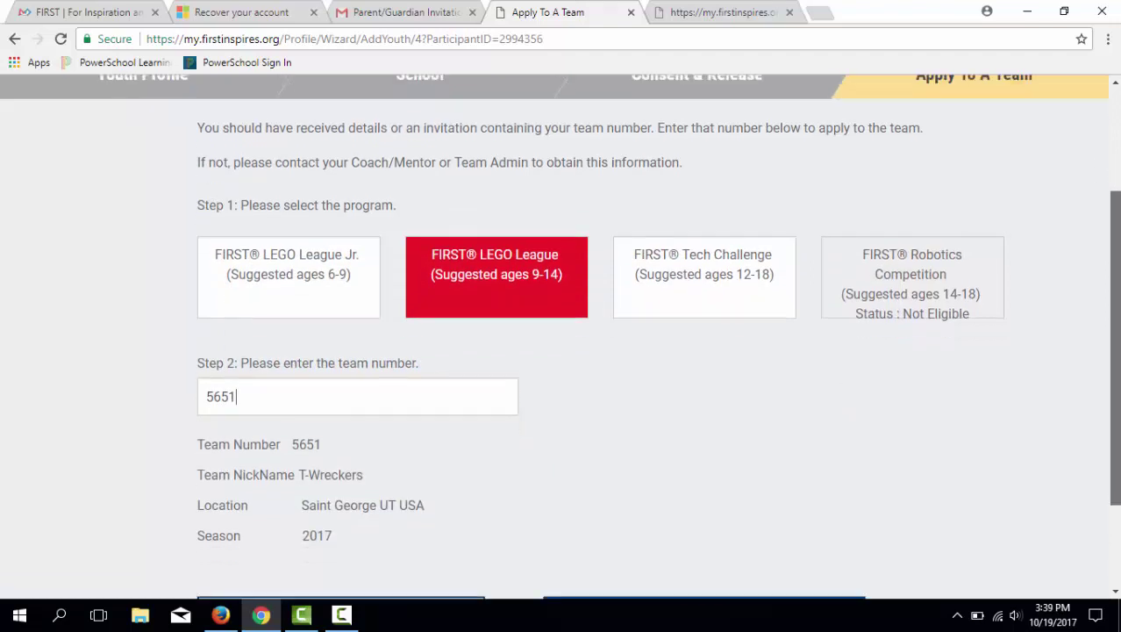
scroll(560, 337, down, 1)
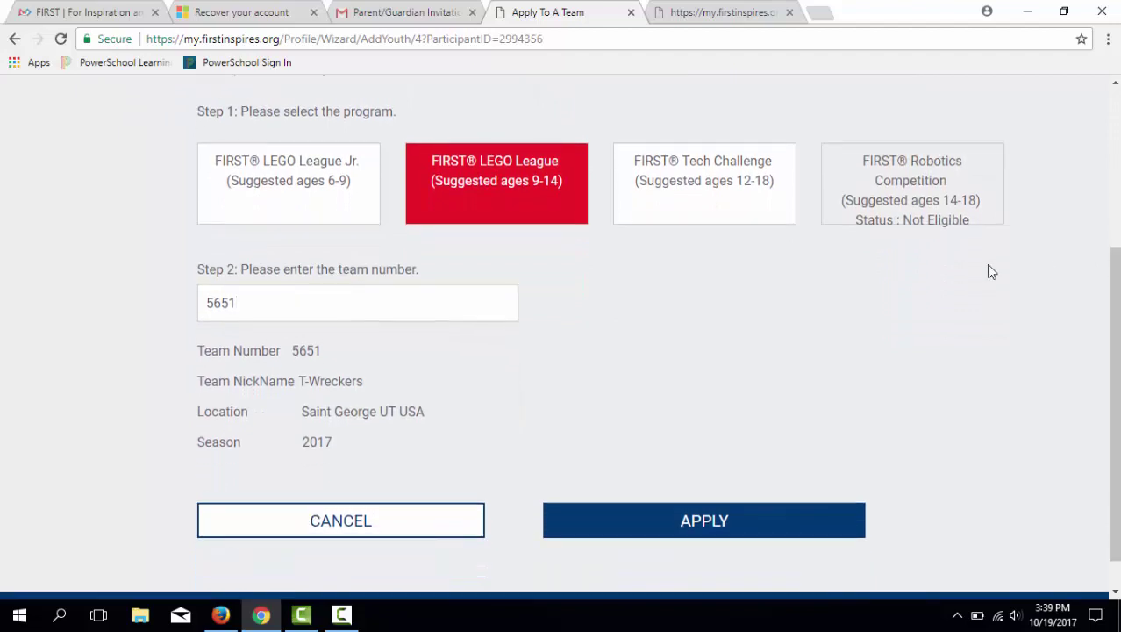
click(765, 523)
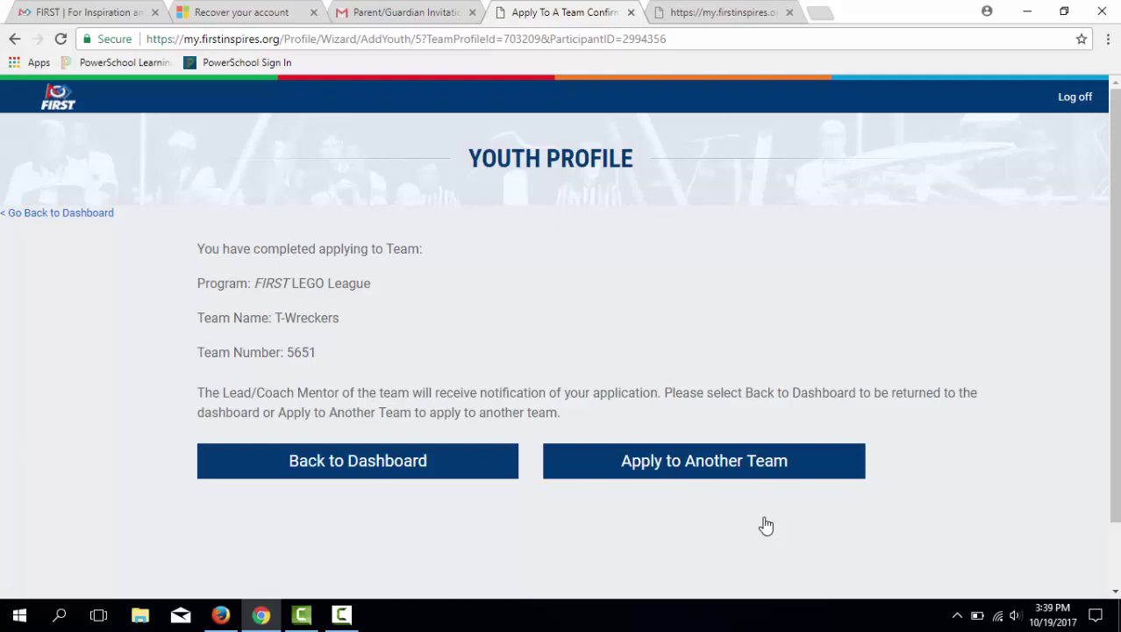
Return to the dashboard and review the youth's team membership and application status.
click(476, 465)
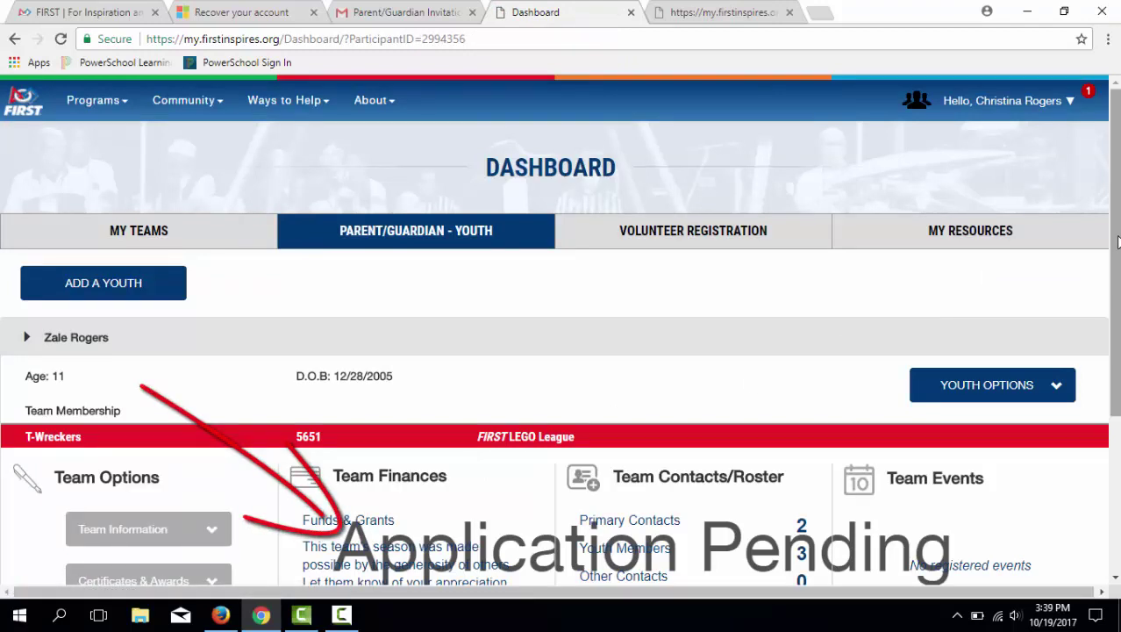
scroll(560, 338, down, 2)
scroll(560, 338, down, 3)
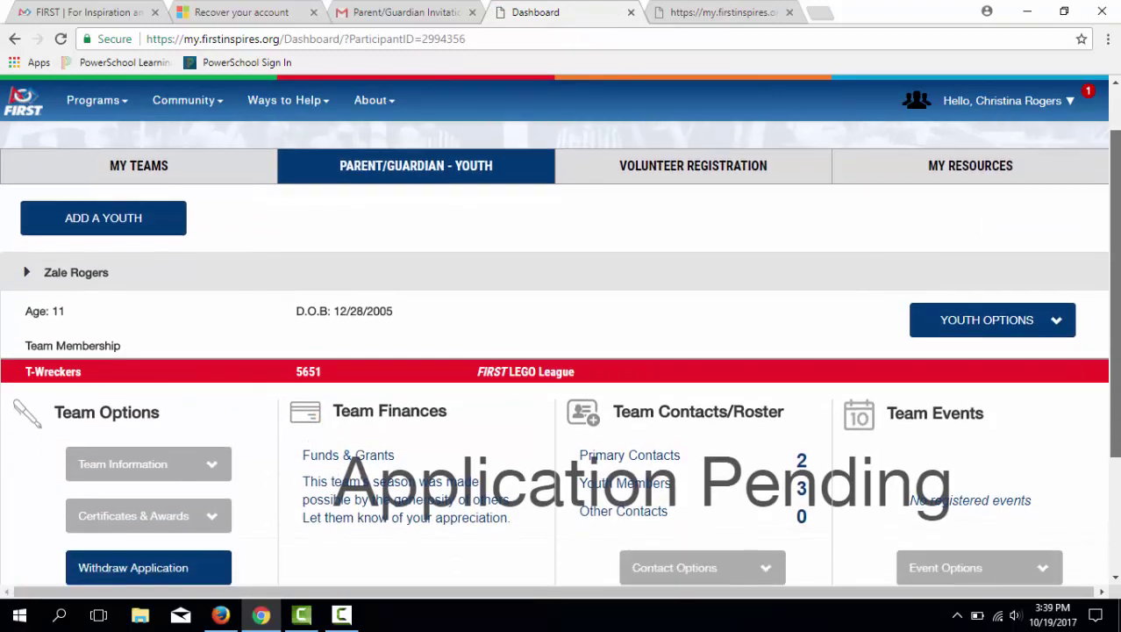